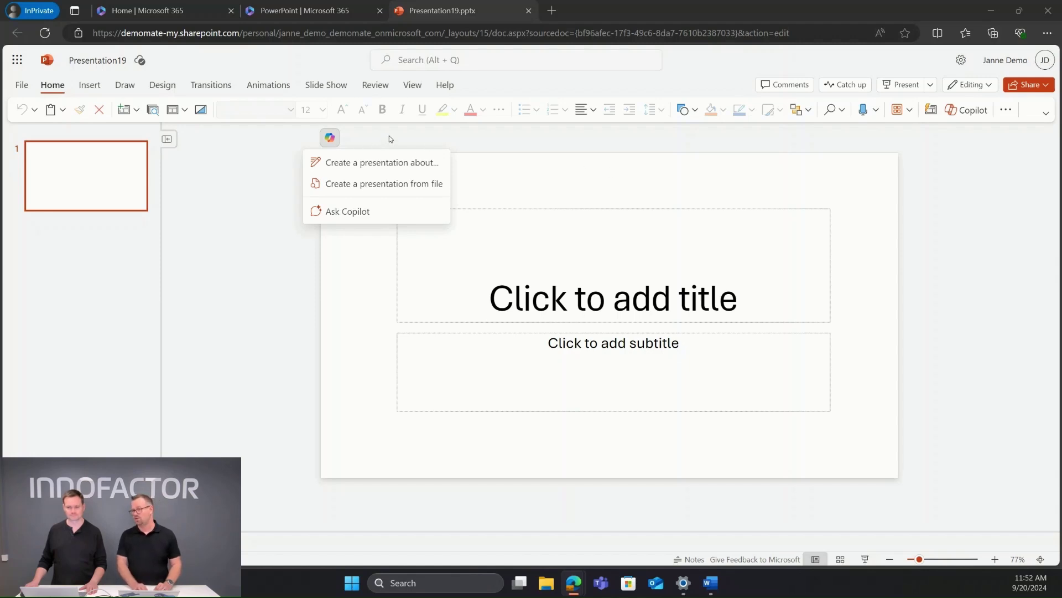
Open the Copilot pane beside the blank presentation and put the cursor in its prompt box
click(331, 137)
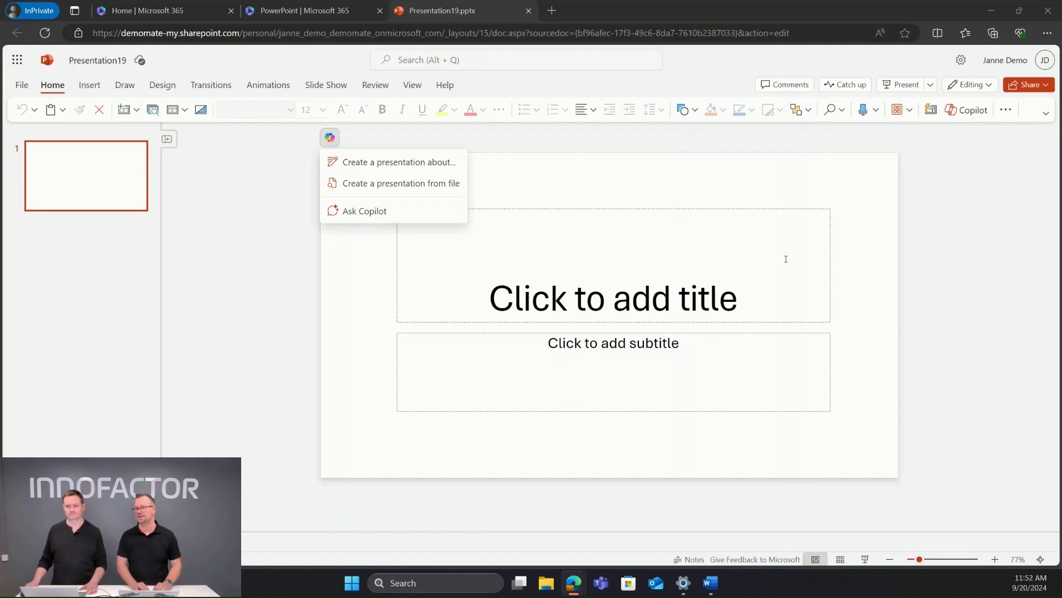
click(971, 113)
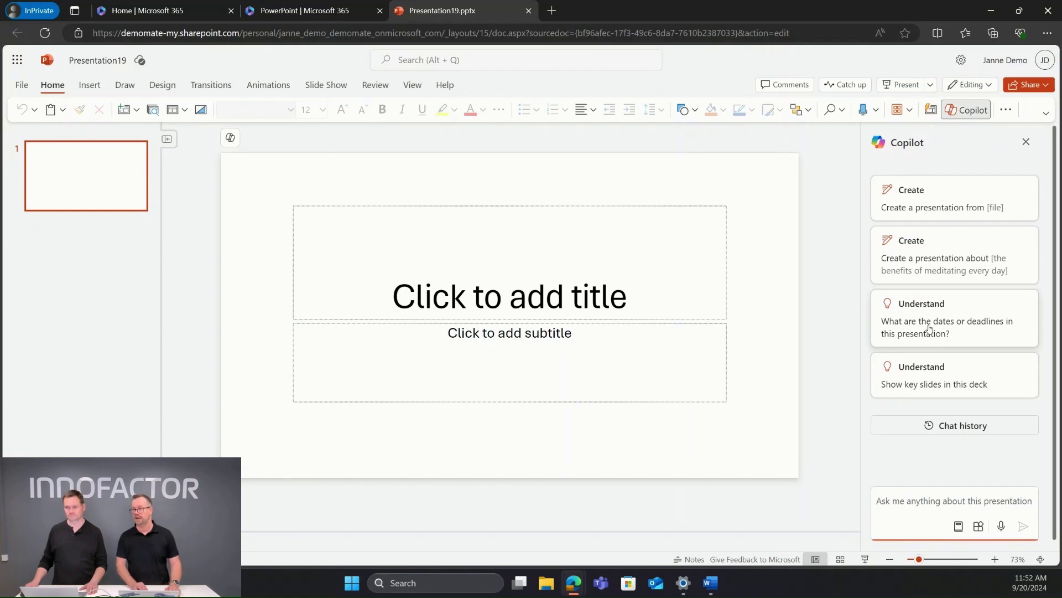
click(897, 491)
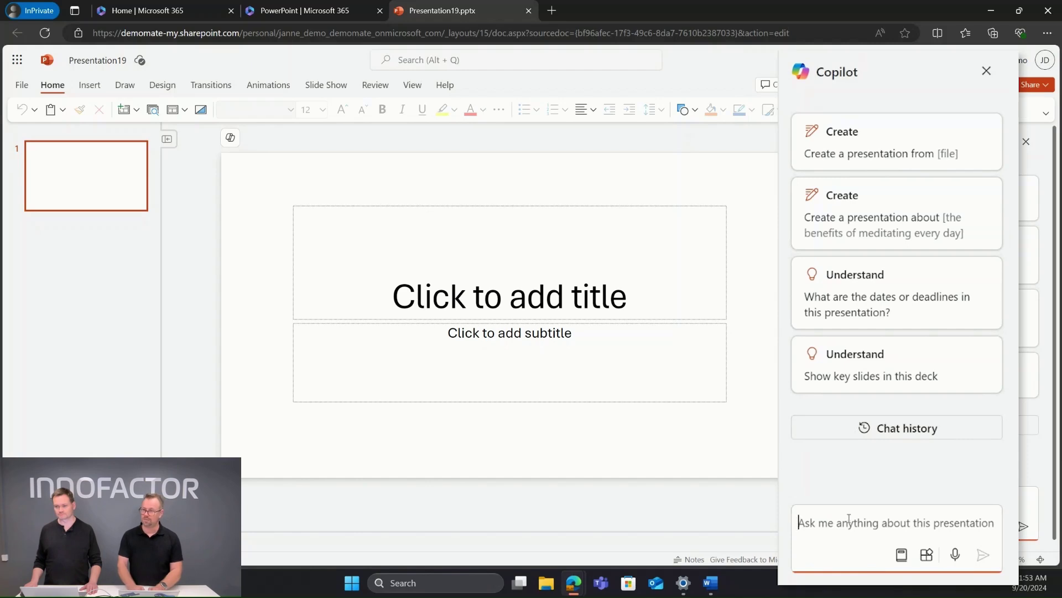
Enter the Finnish request 'Luo minulle esitys aiheesta tietoturvallinen työskentely.' in the Copilot prompt
text(Iuo )
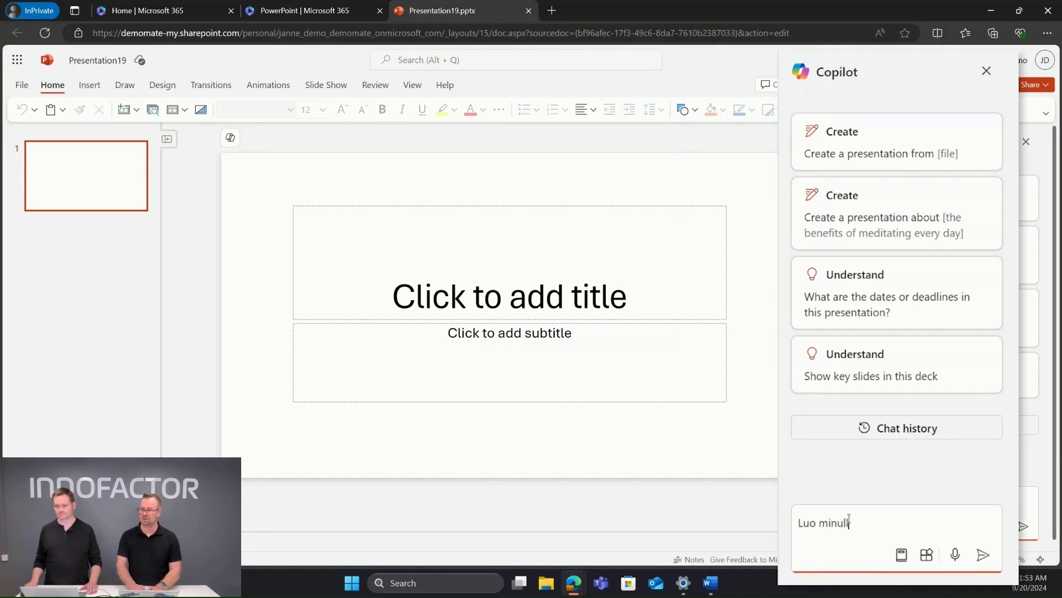
text(hee)
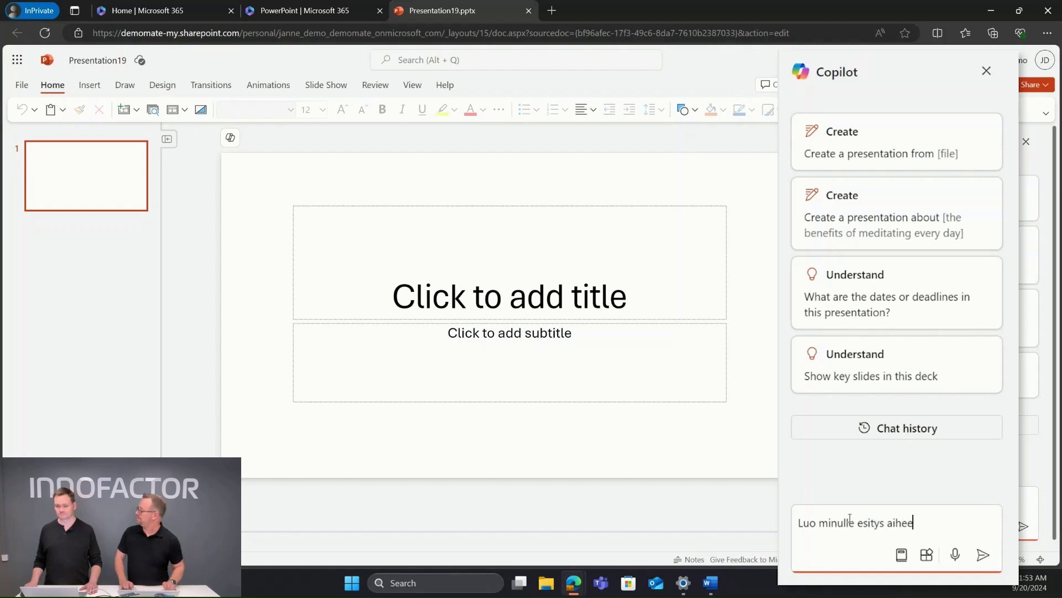
text(sta turva)
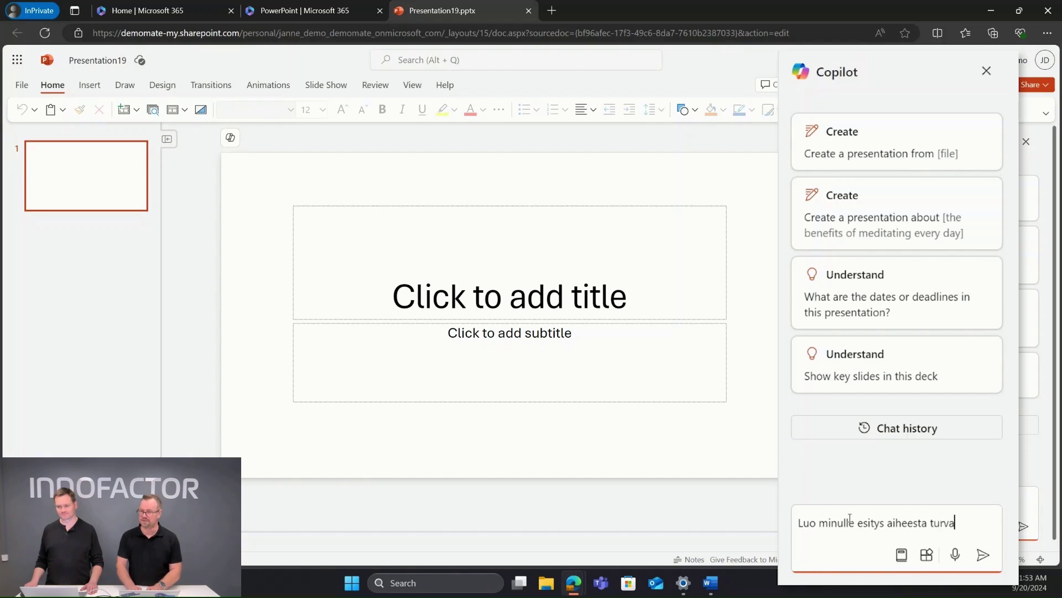
key(BackSpace)
key(BackSpace)
key(BackSpace)
key(BackSpace)
text(ietotu)
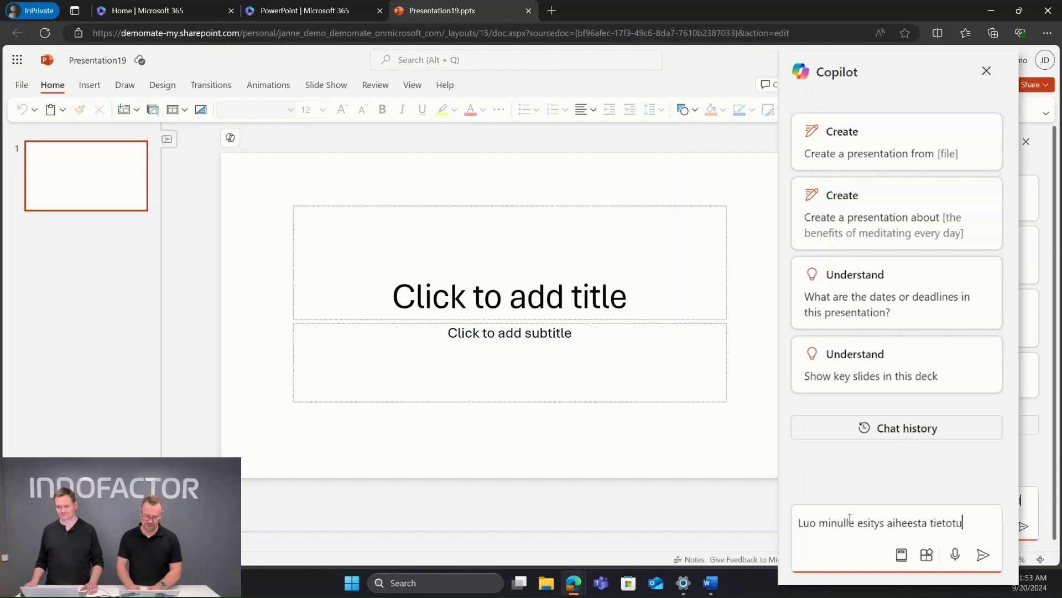
text(rvall)
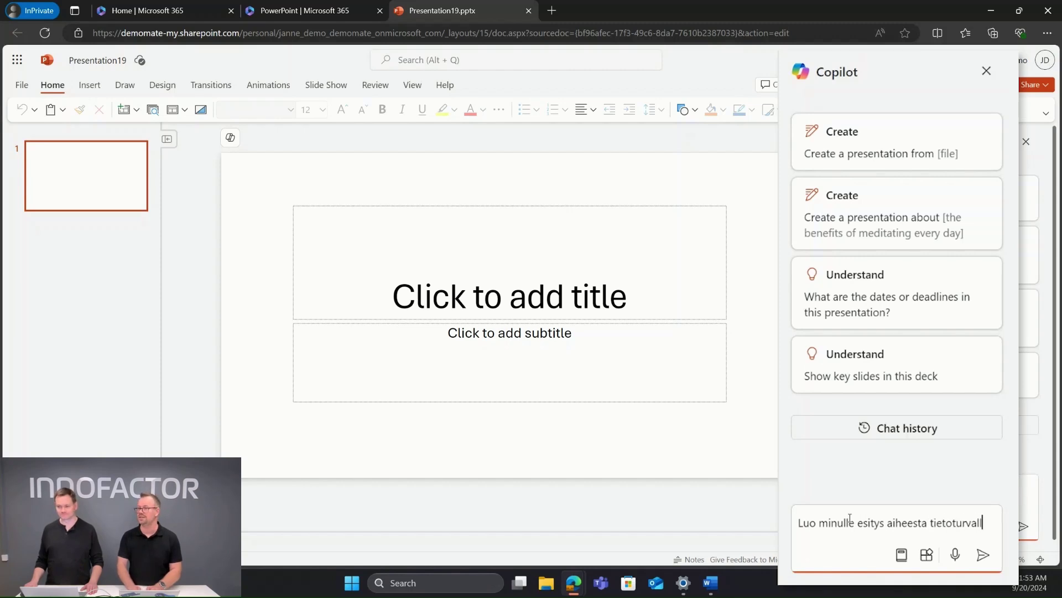
text(inen ty)
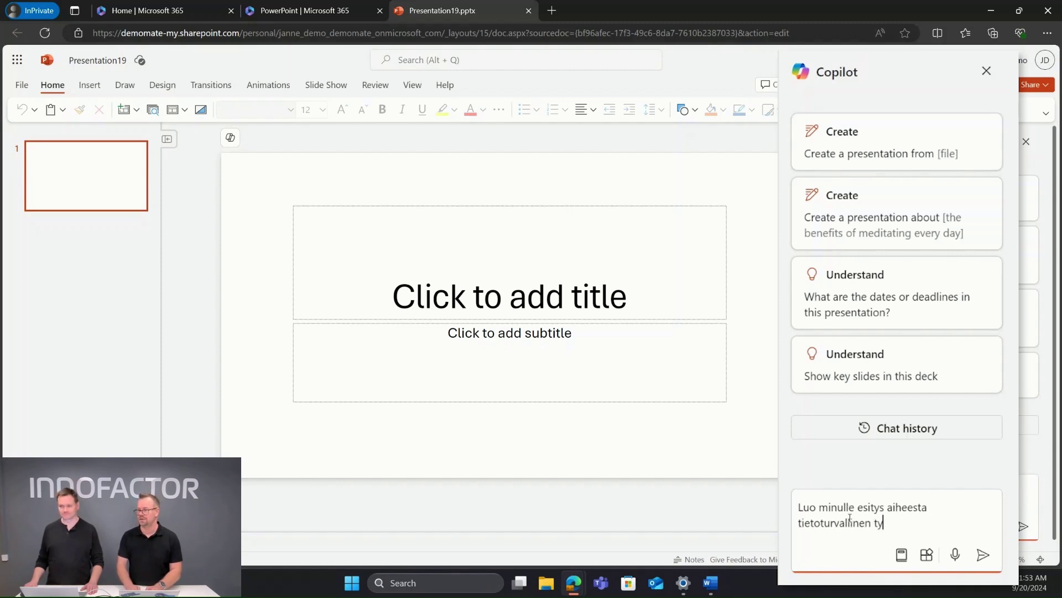
text(öskentely.)
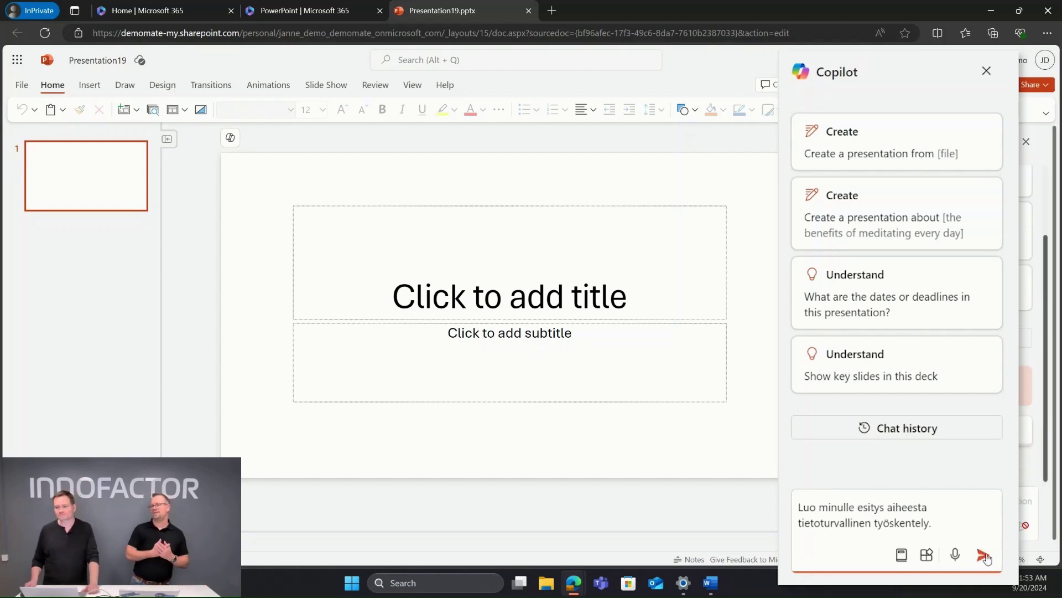
Send the request so Copilot builds the 'Tietoturvallinen työskentely' draft deck
click(984, 556)
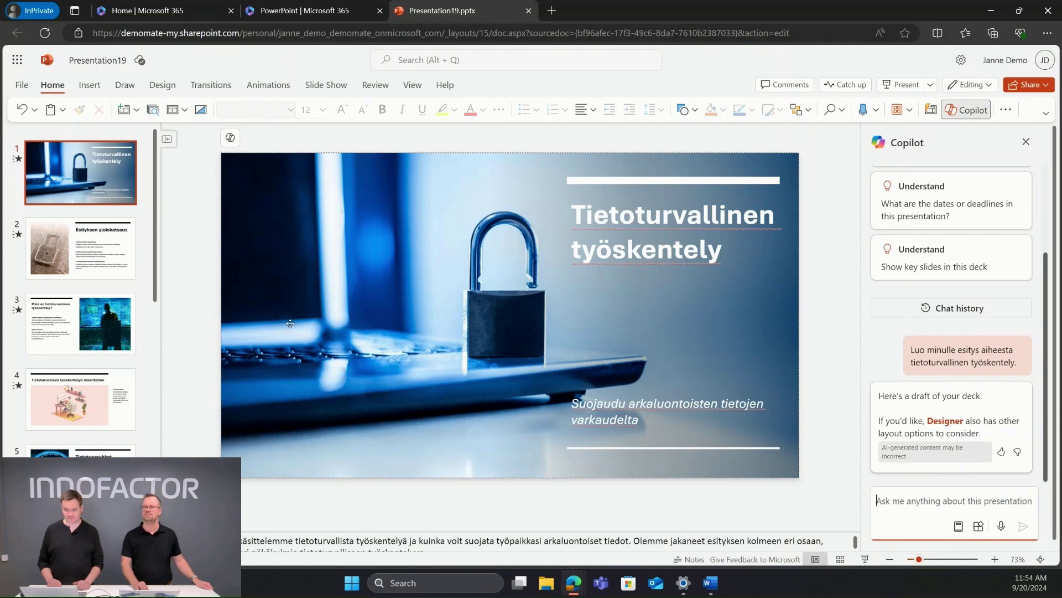
Page through the slides from Esityksen yleiskatsaus to the final Yhteenveto slide
click(92, 255)
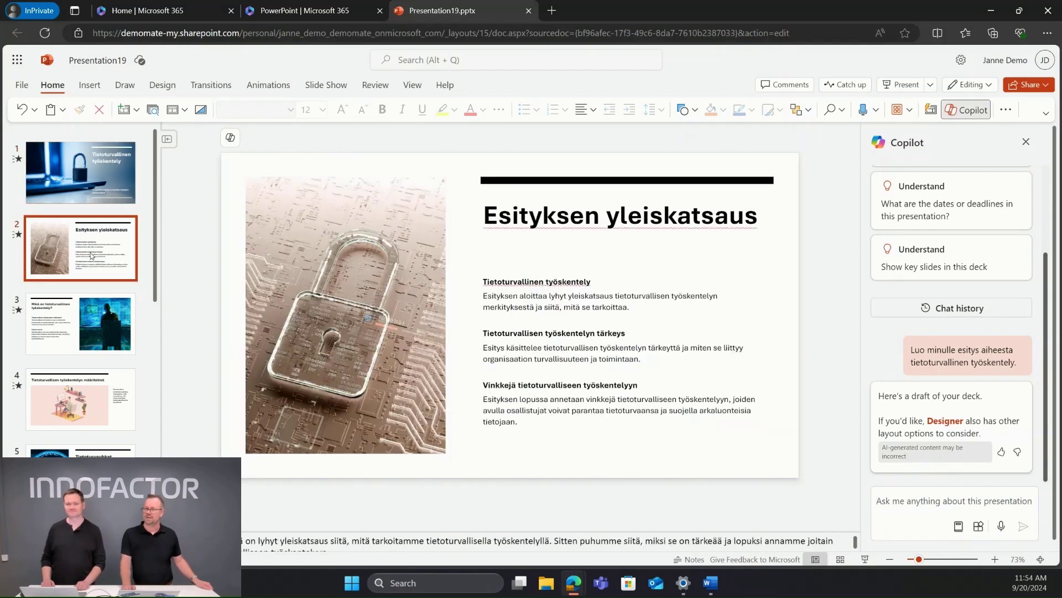
key(Down)
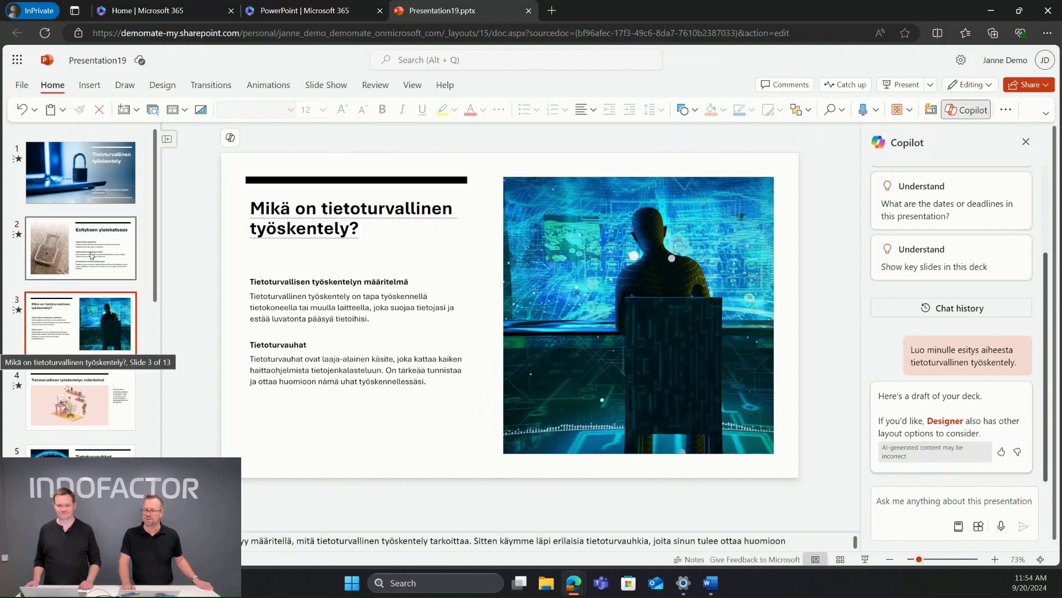
key(Down)
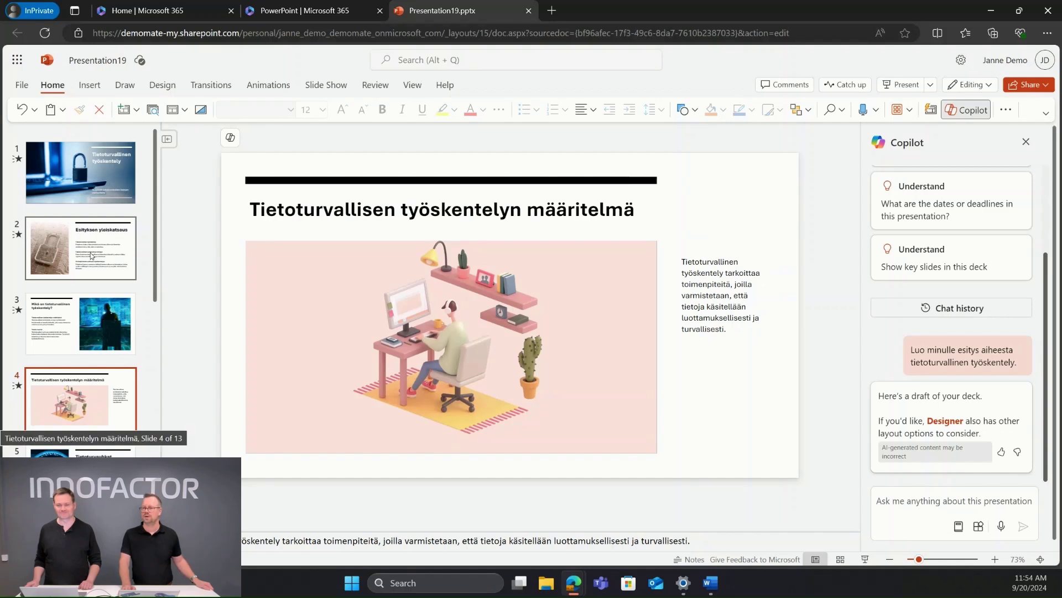
key(Down)
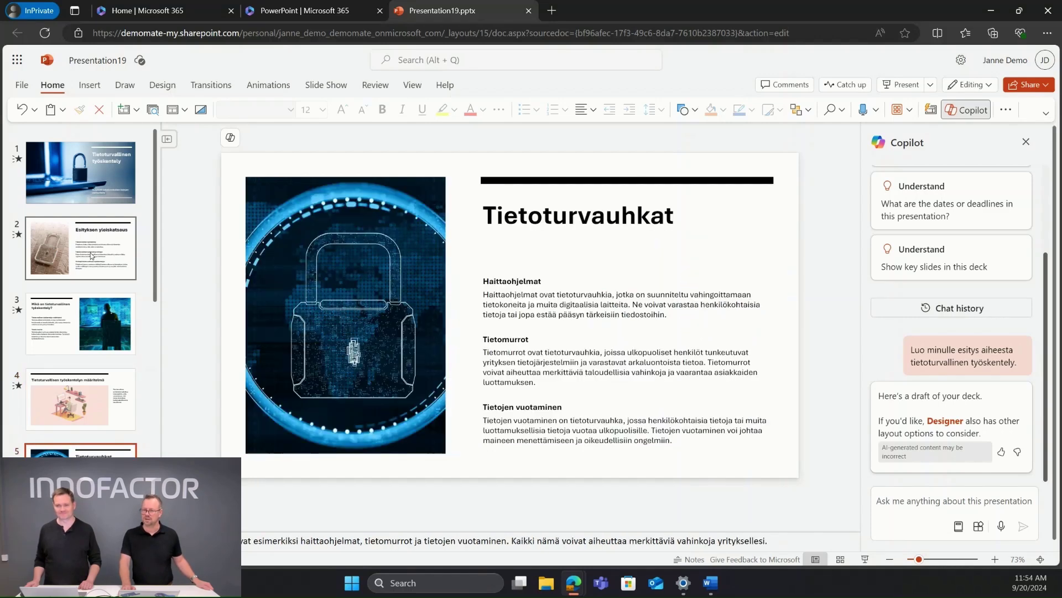
key(Down)
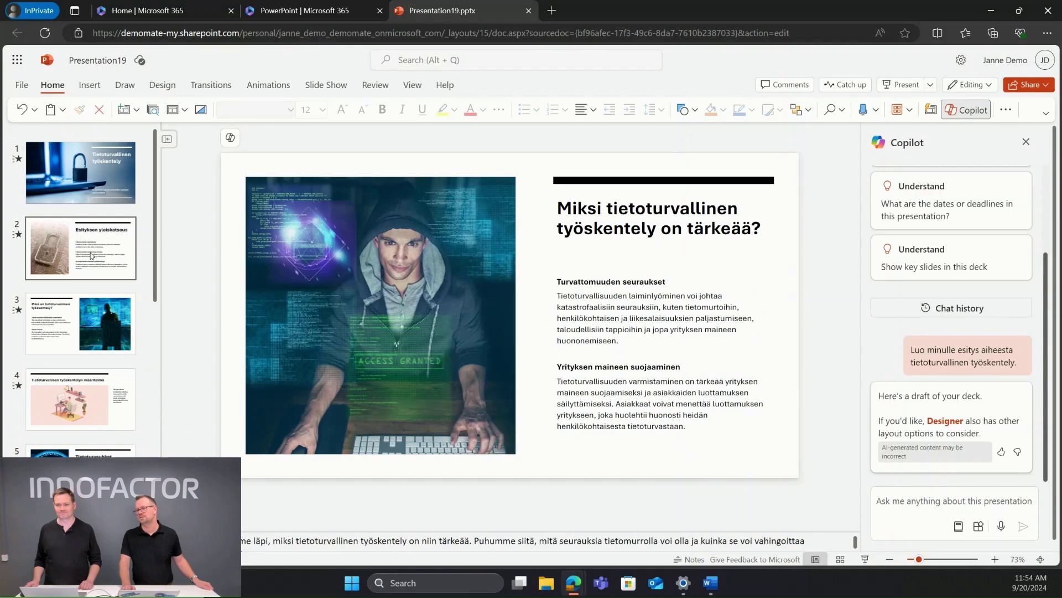
key(Down)
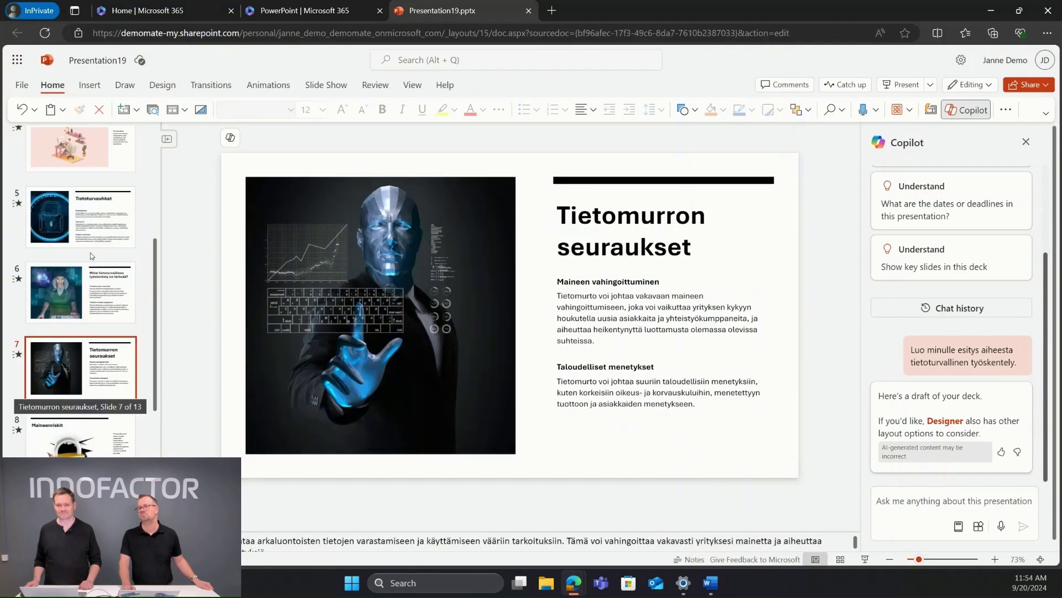
key(Down)
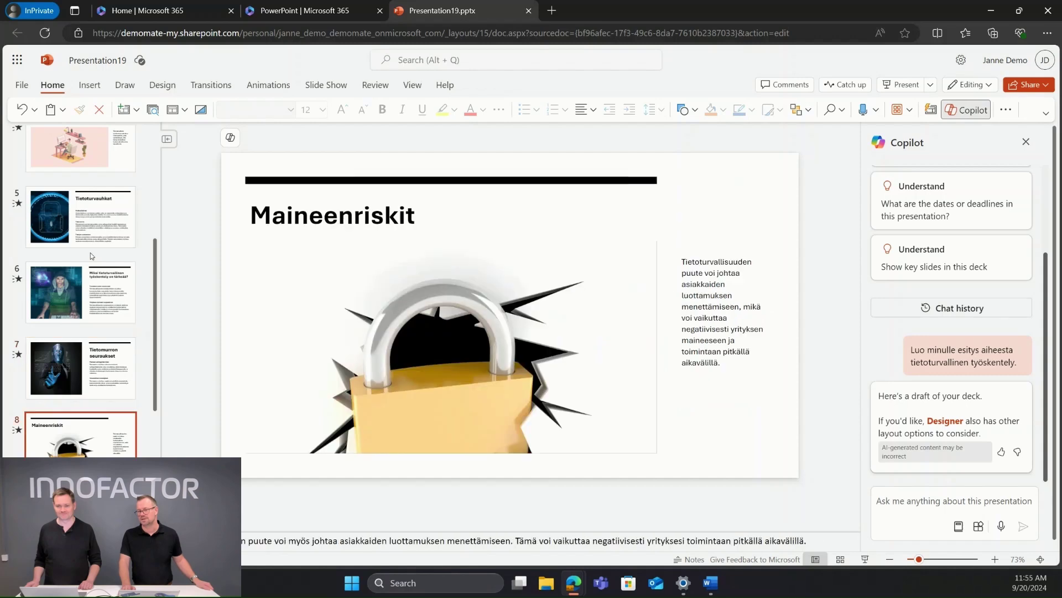
key(Down)
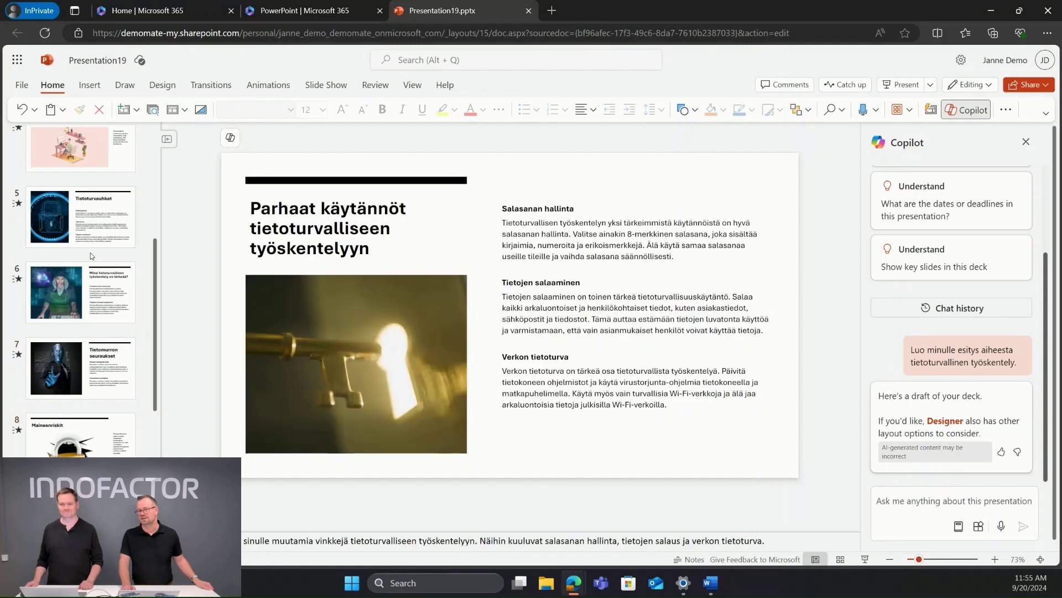
key(Down)
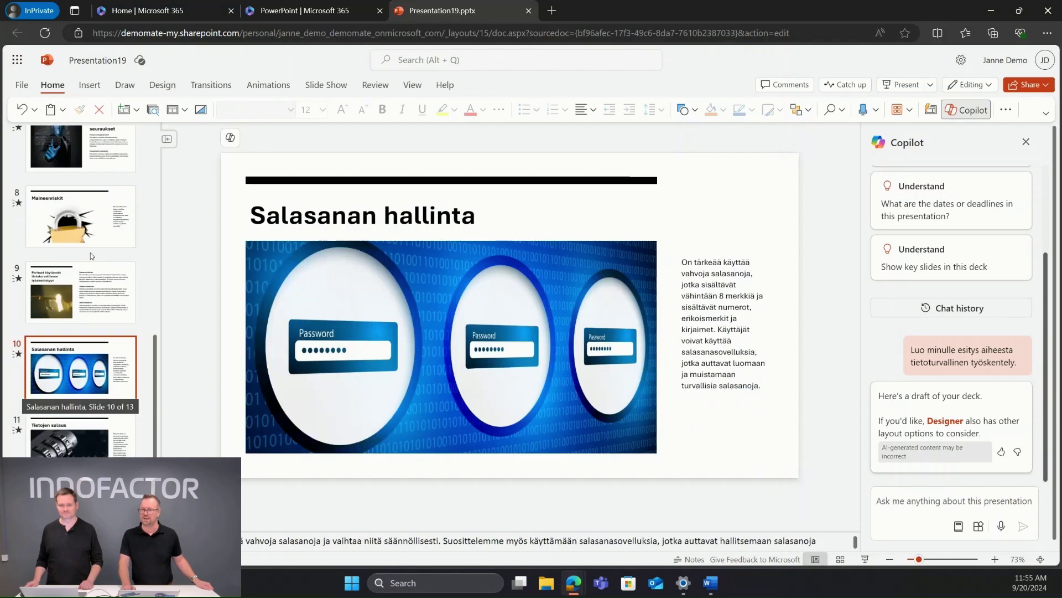
key(Down)
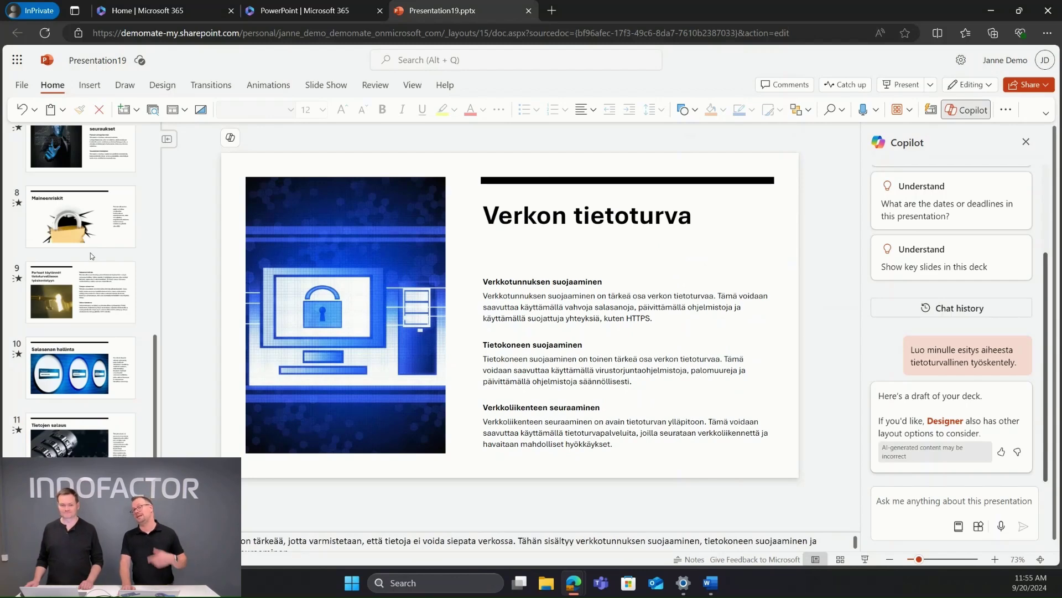
key(Down)
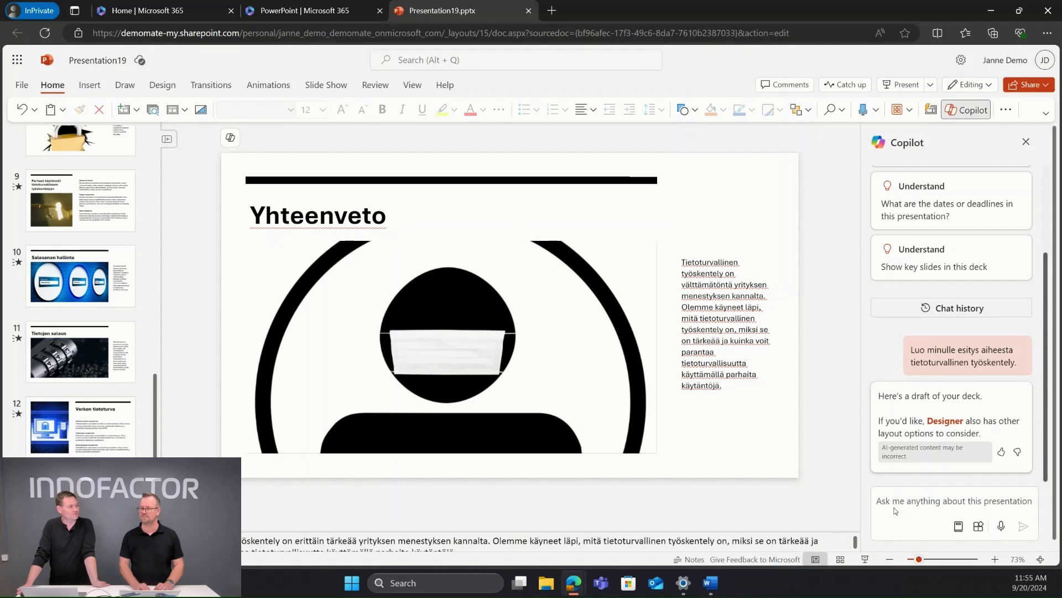
Send Copilot the request 'tee minulle kuva aiheesta kyberturvallisuus'
click(912, 497)
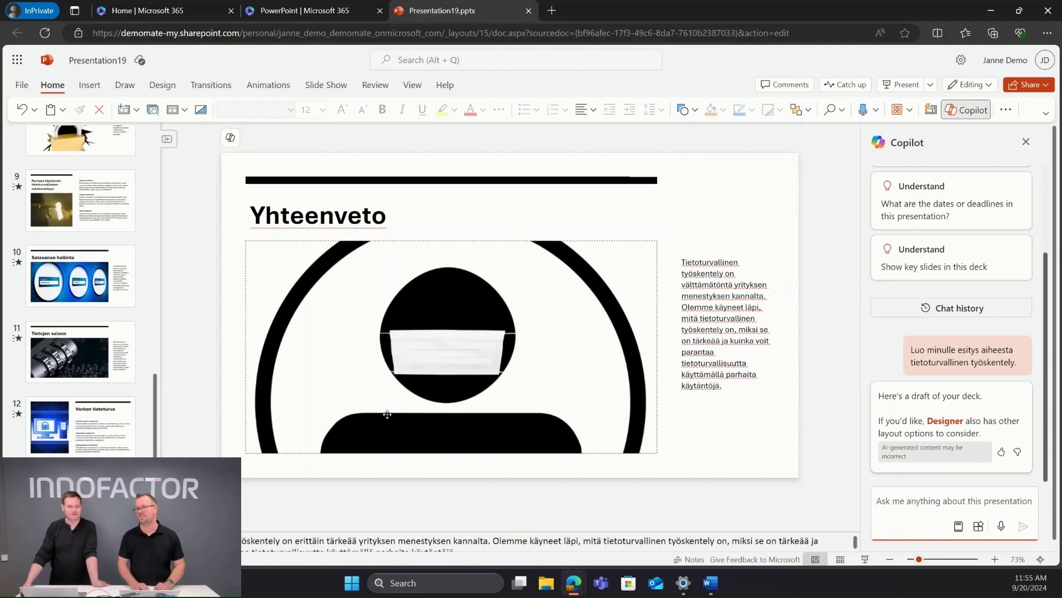
click(229, 143)
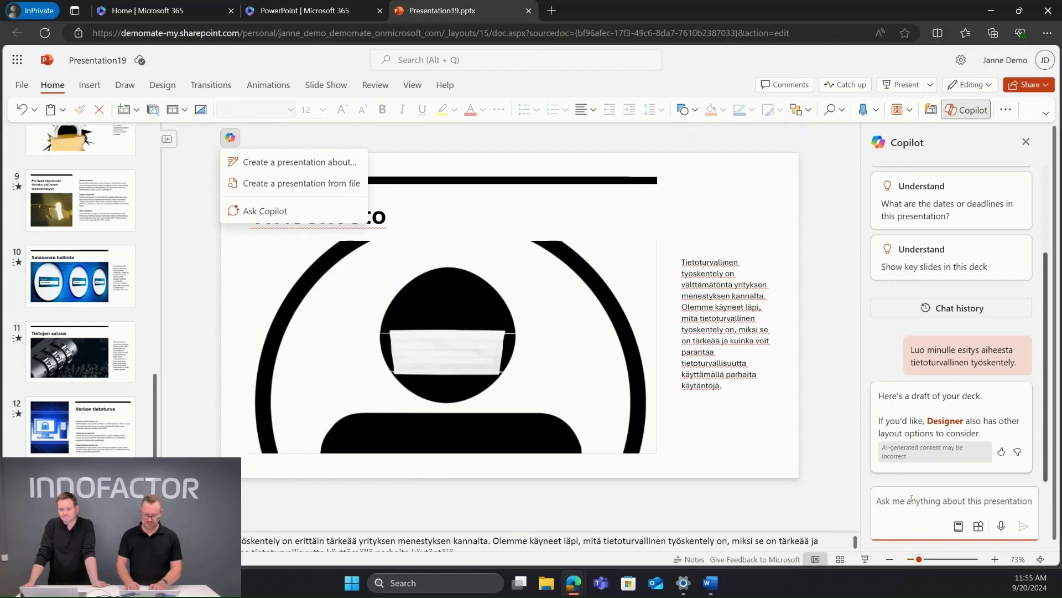
key(Escape)
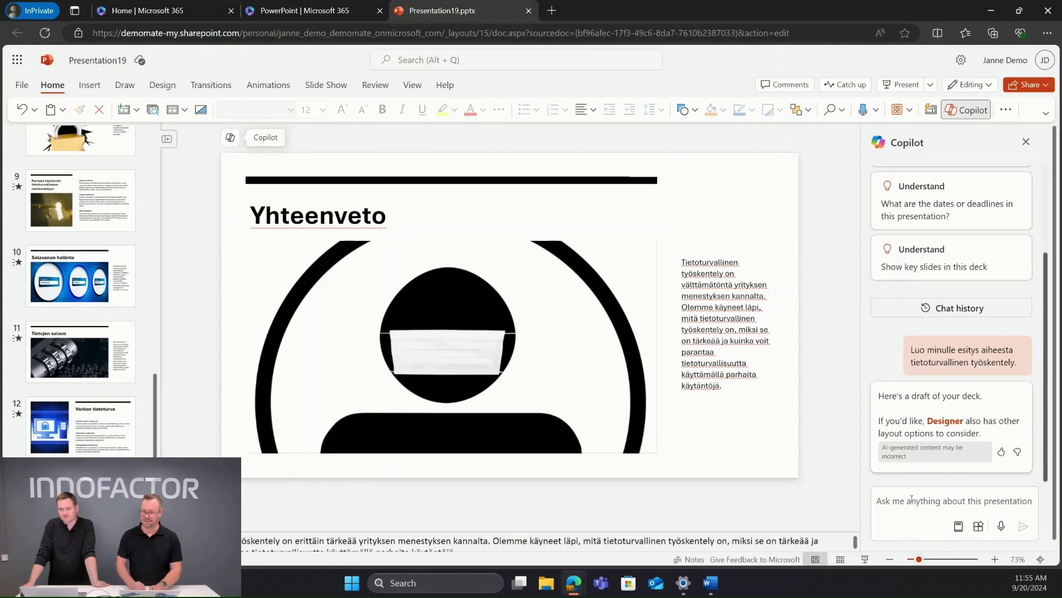
click(911, 500)
text(t)
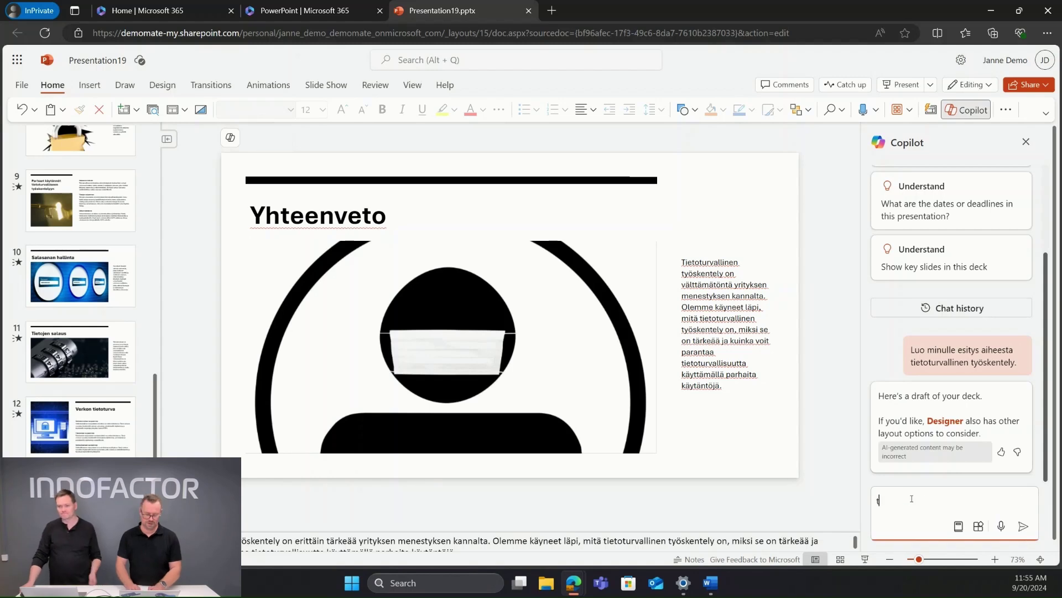
text(ee minu)
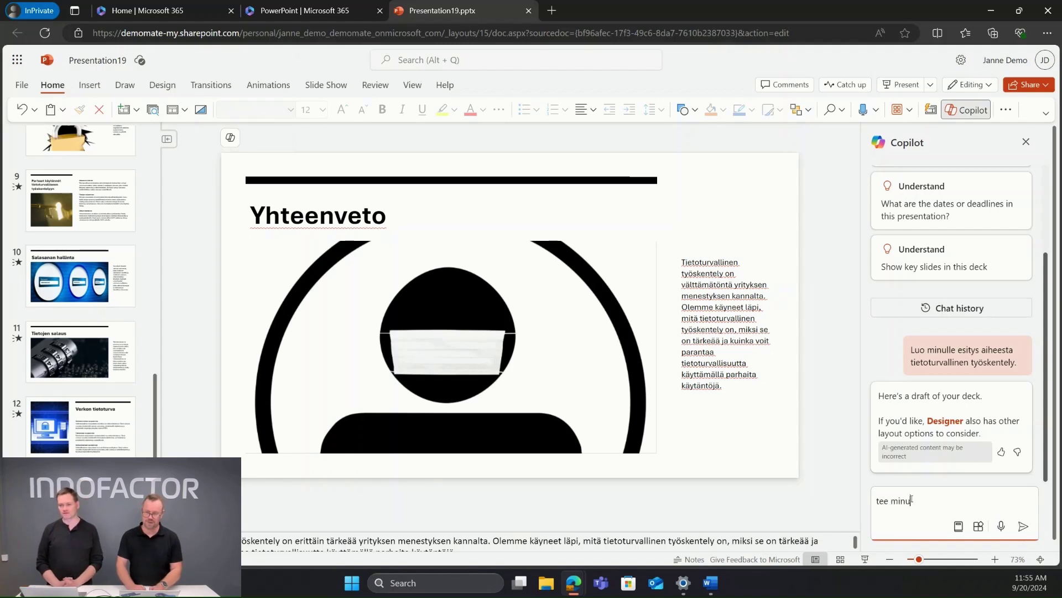
text(lle kuva aih)
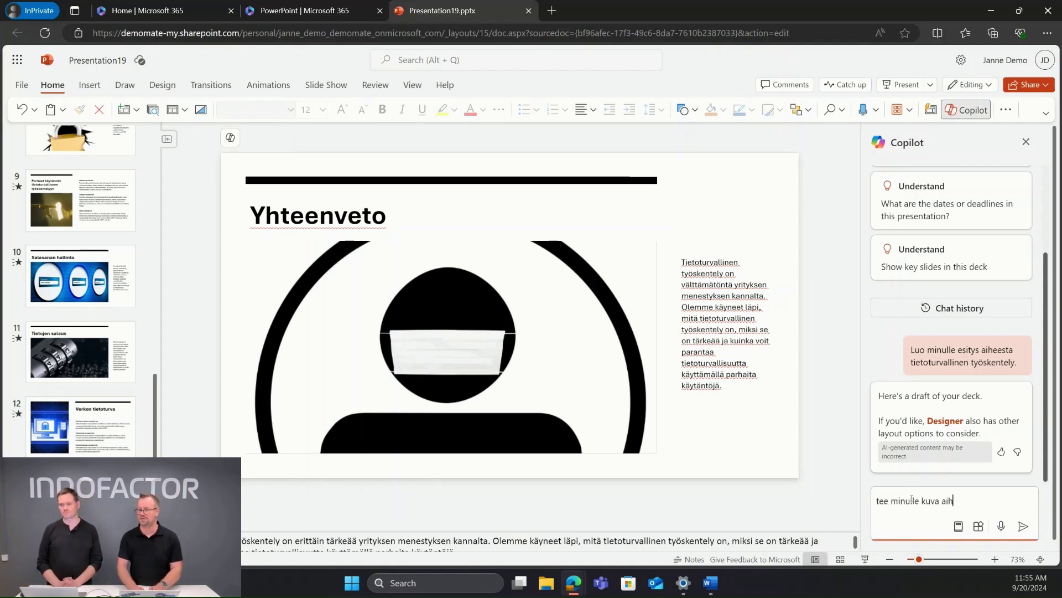
text(eesta kybert)
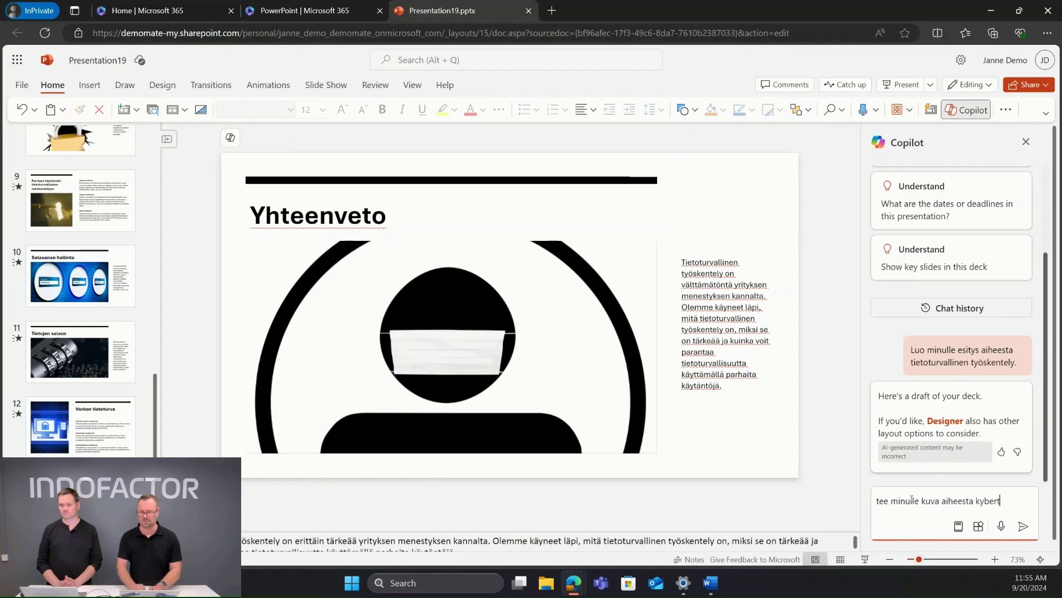
text(urvallisuus)
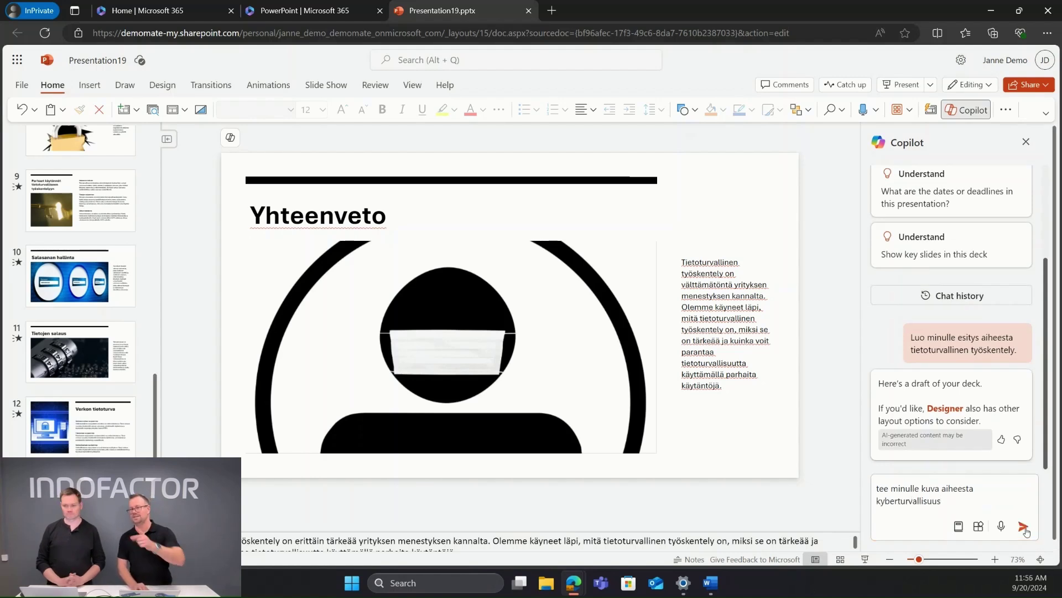
click(1024, 527)
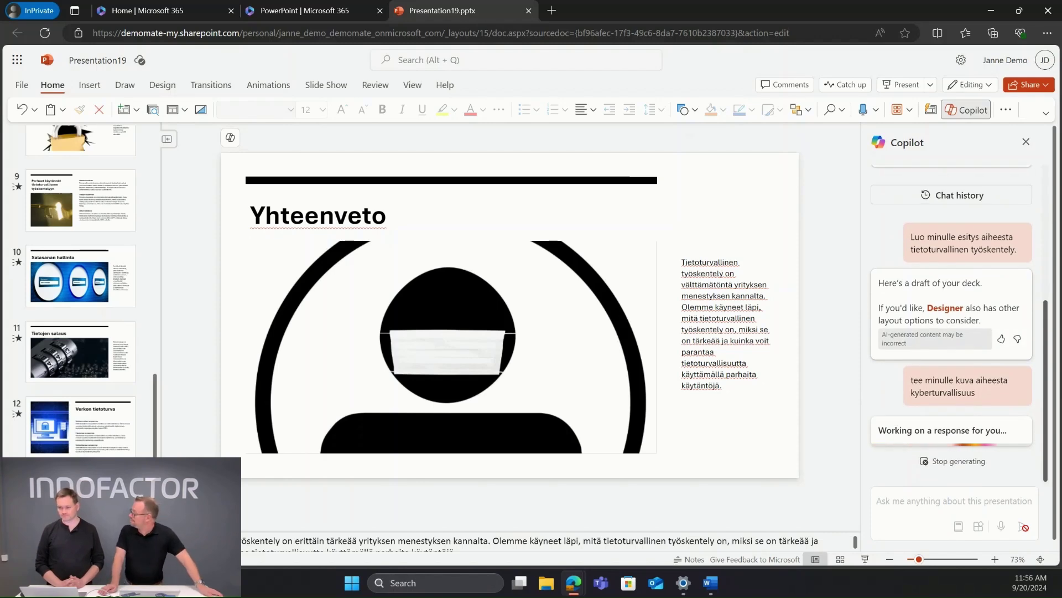